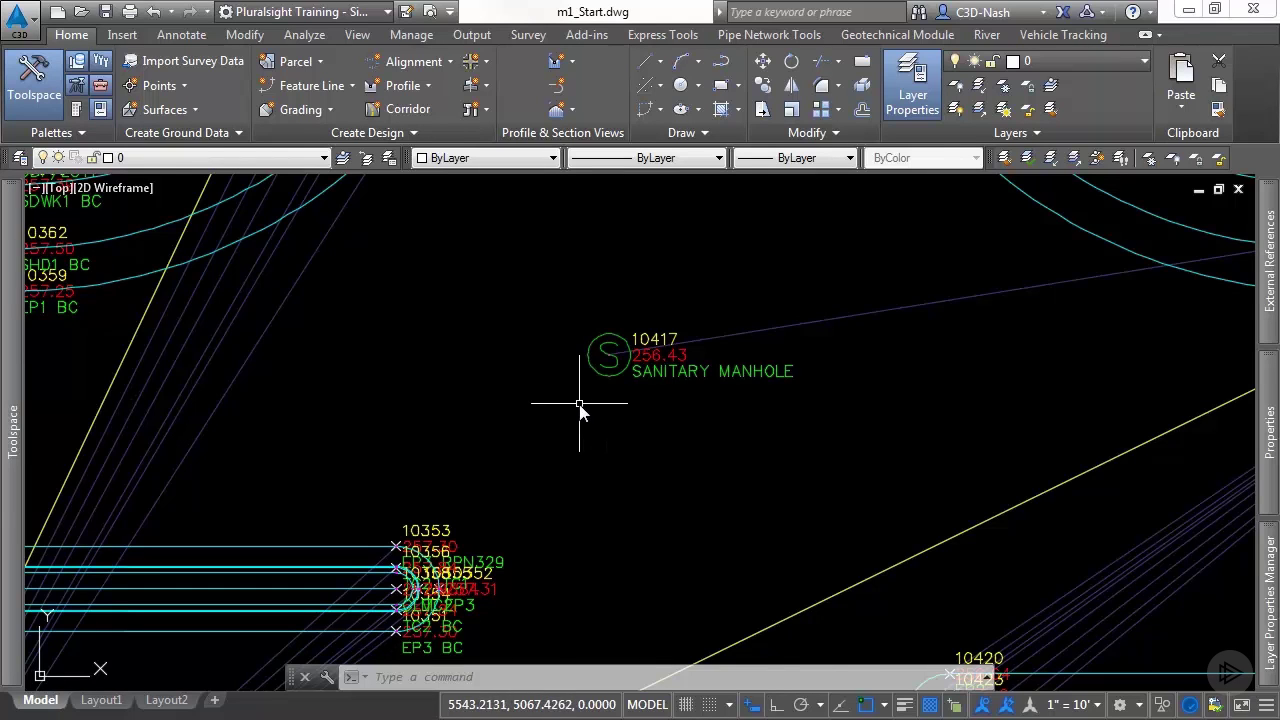
Place a plain AutoCAD point below sanitary manhole 10417 and zoom in to see the dot.
middle_drag(579, 404, 507, 366)
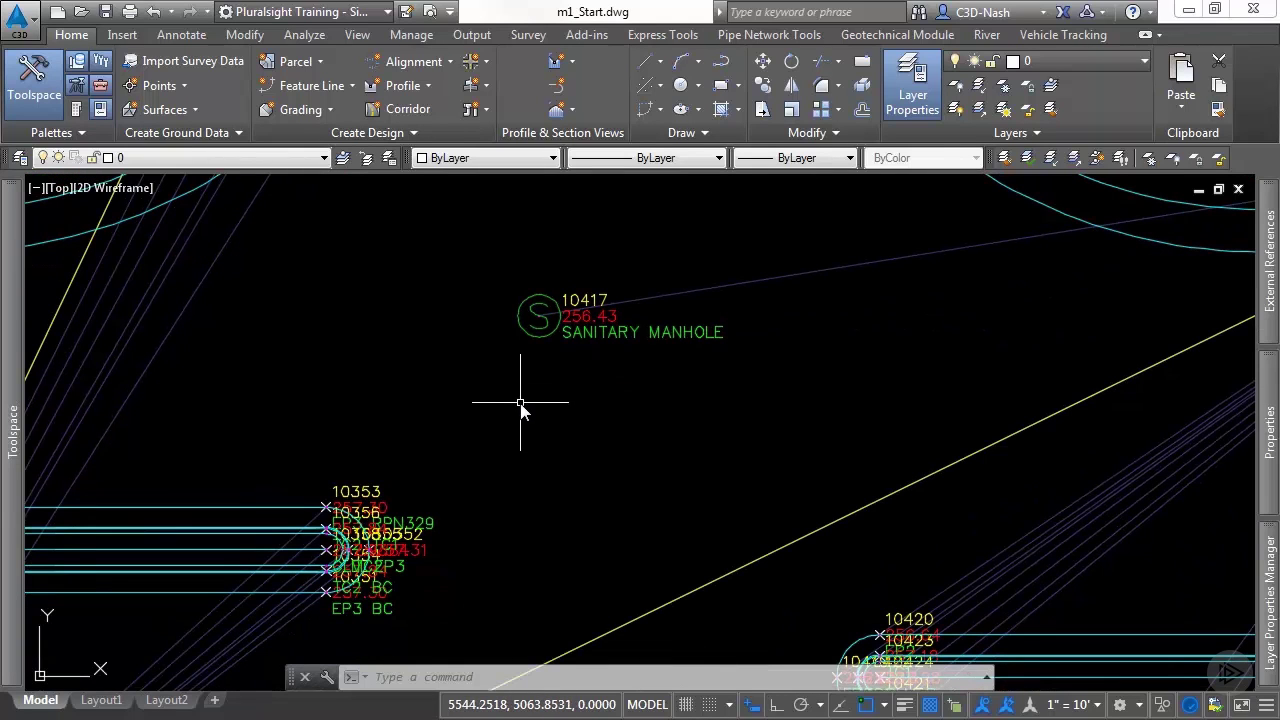
text(point)
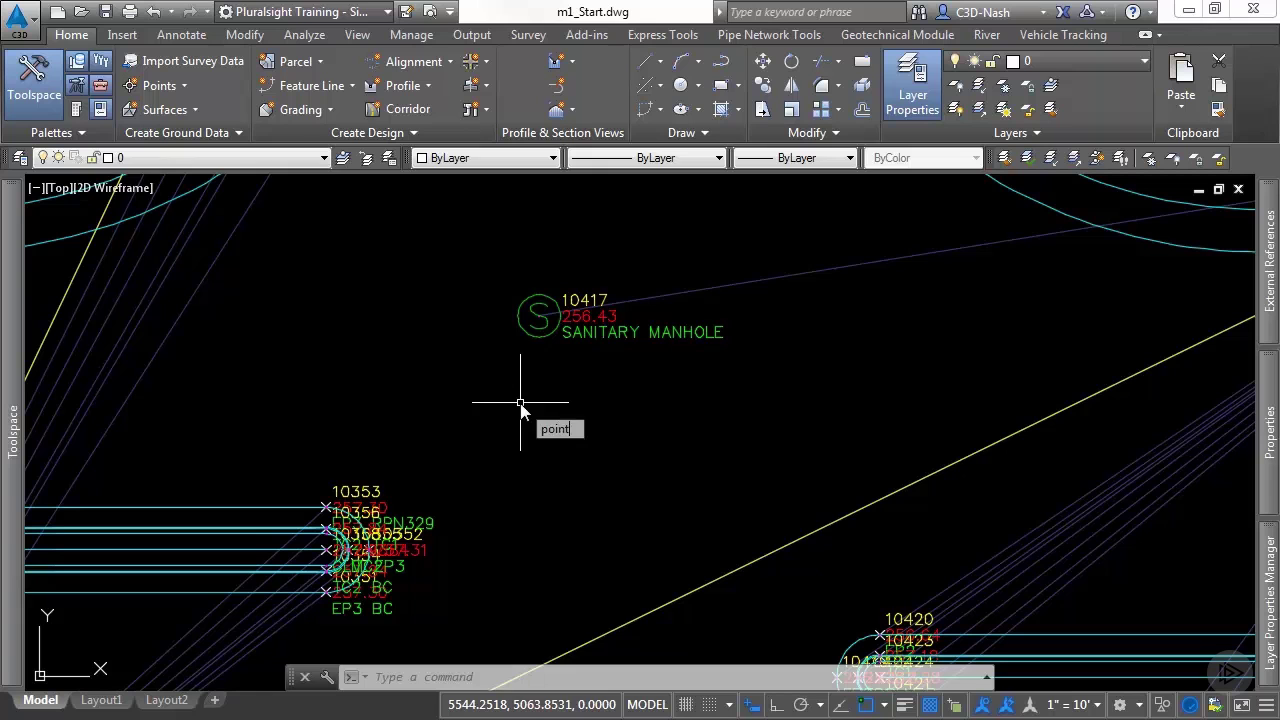
key(Return)
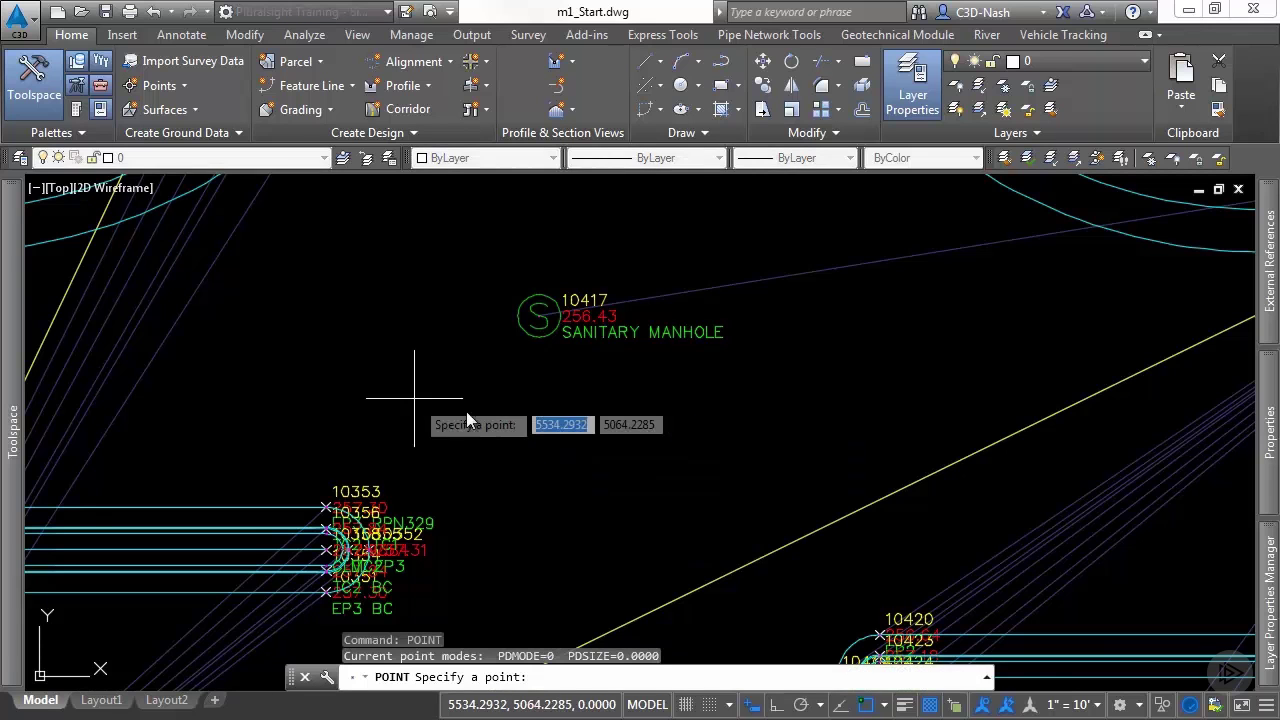
click(497, 404)
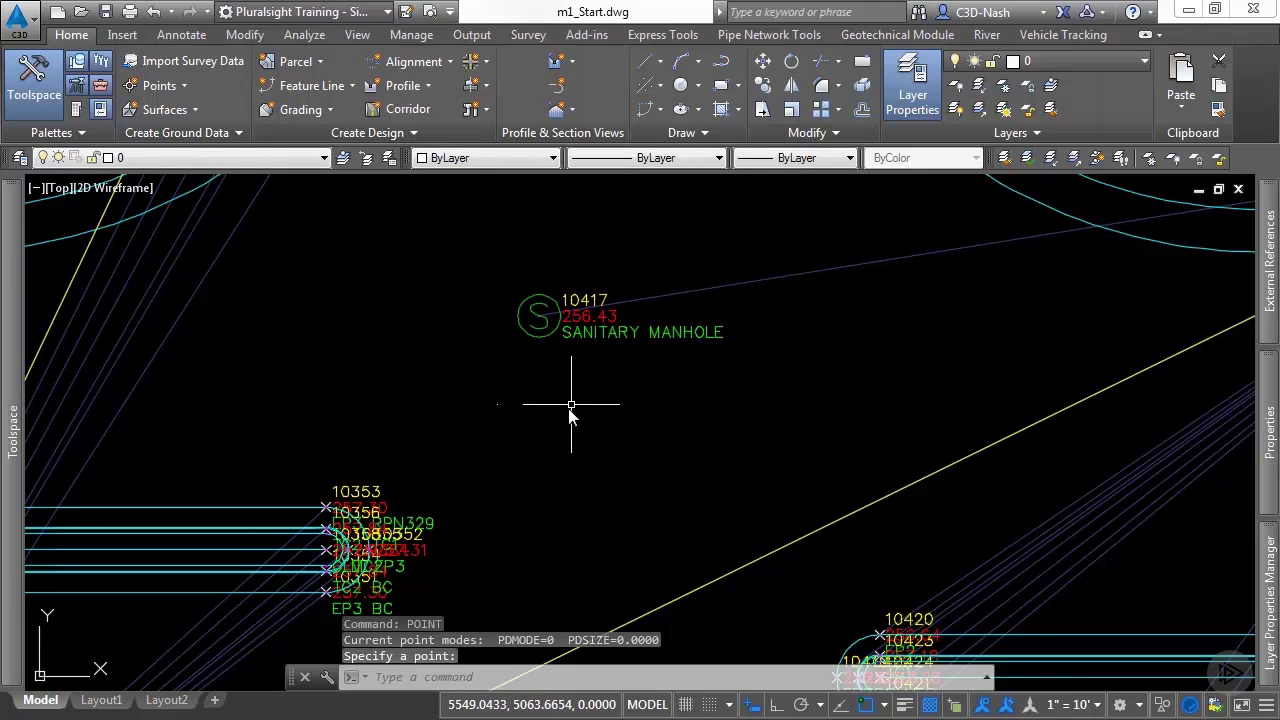
click(508, 410)
scroll(505, 417, up, 2)
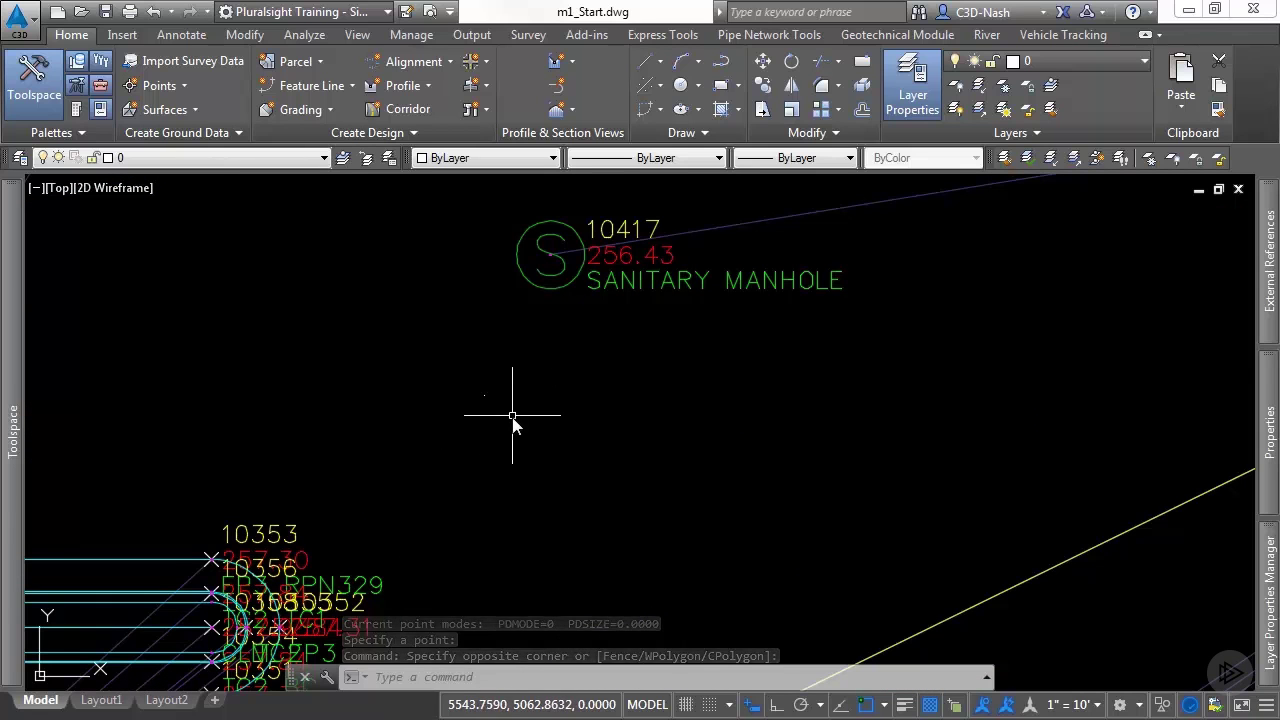
scroll(560, 445, down, 3)
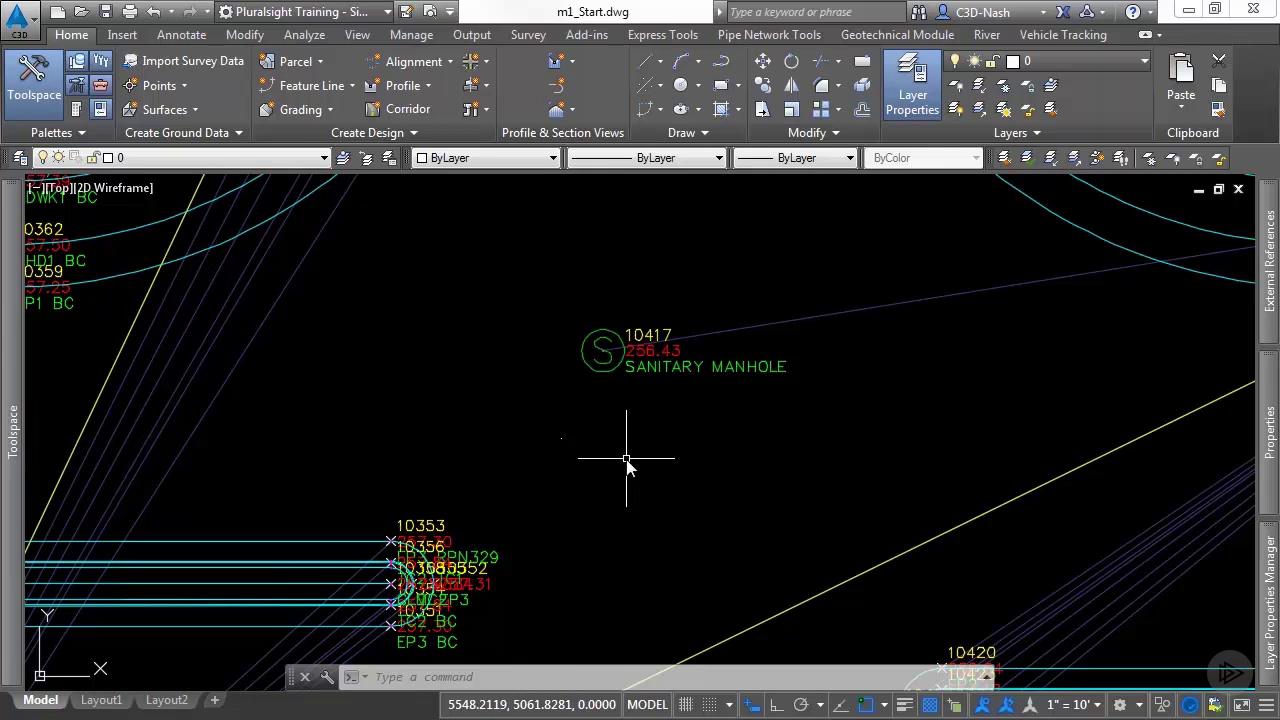
Set the point display style to X in the Point Style dialog.
text(PT)
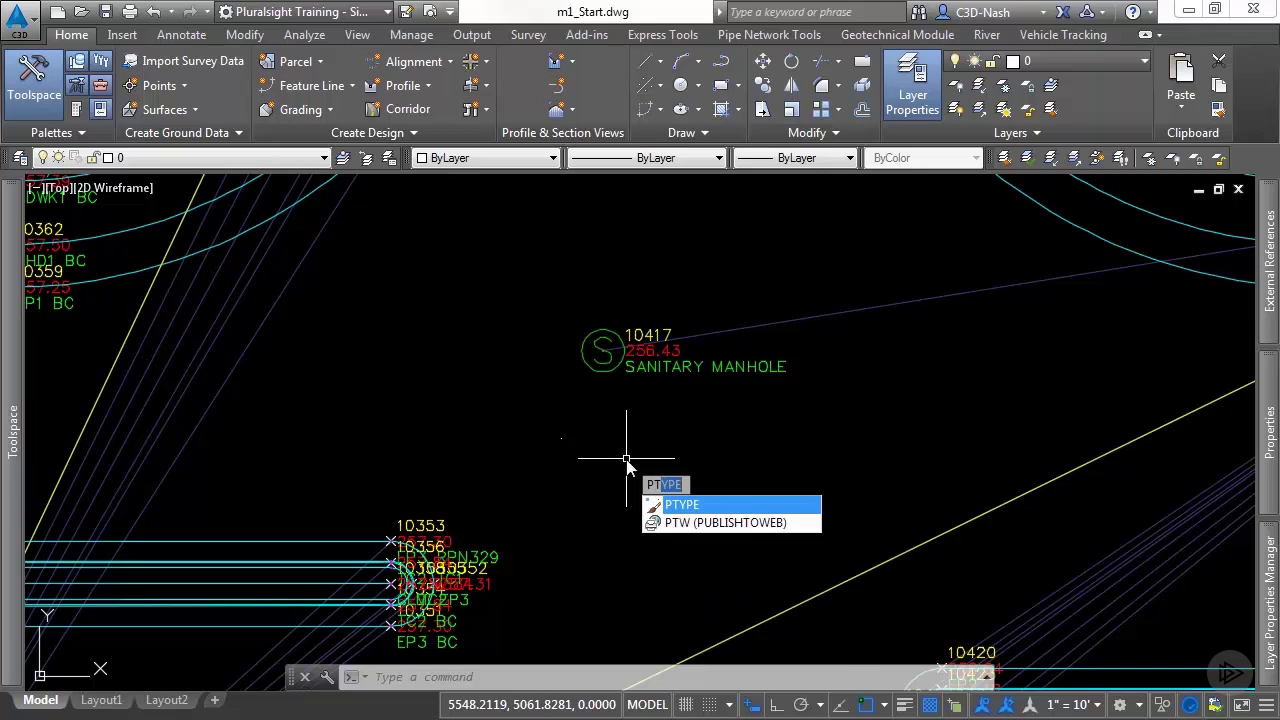
key(Return)
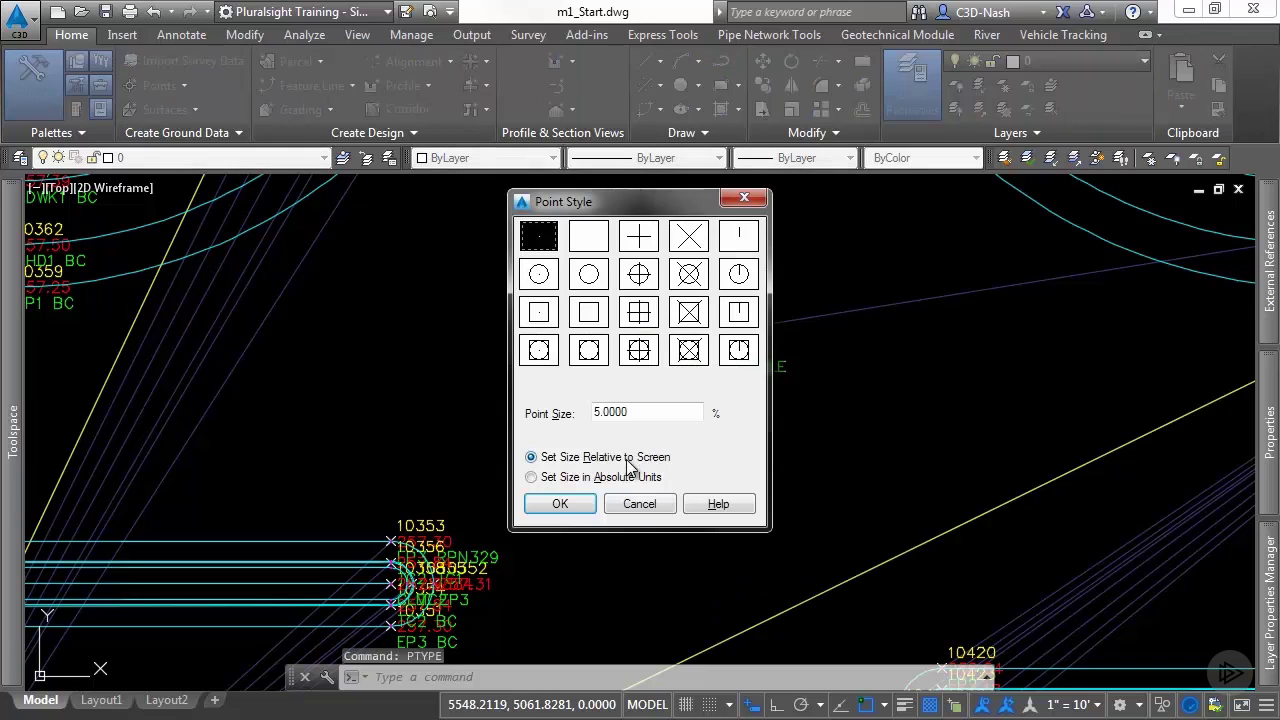
click(687, 245)
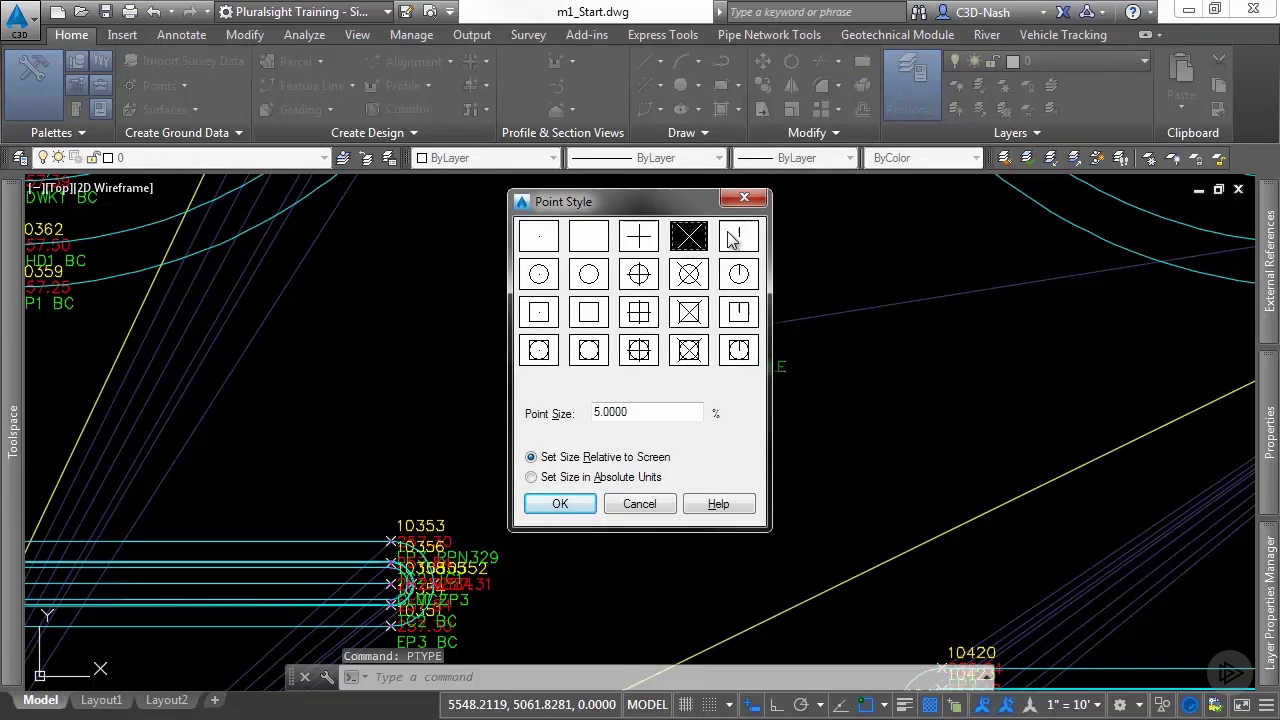
click(565, 504)
click(567, 465)
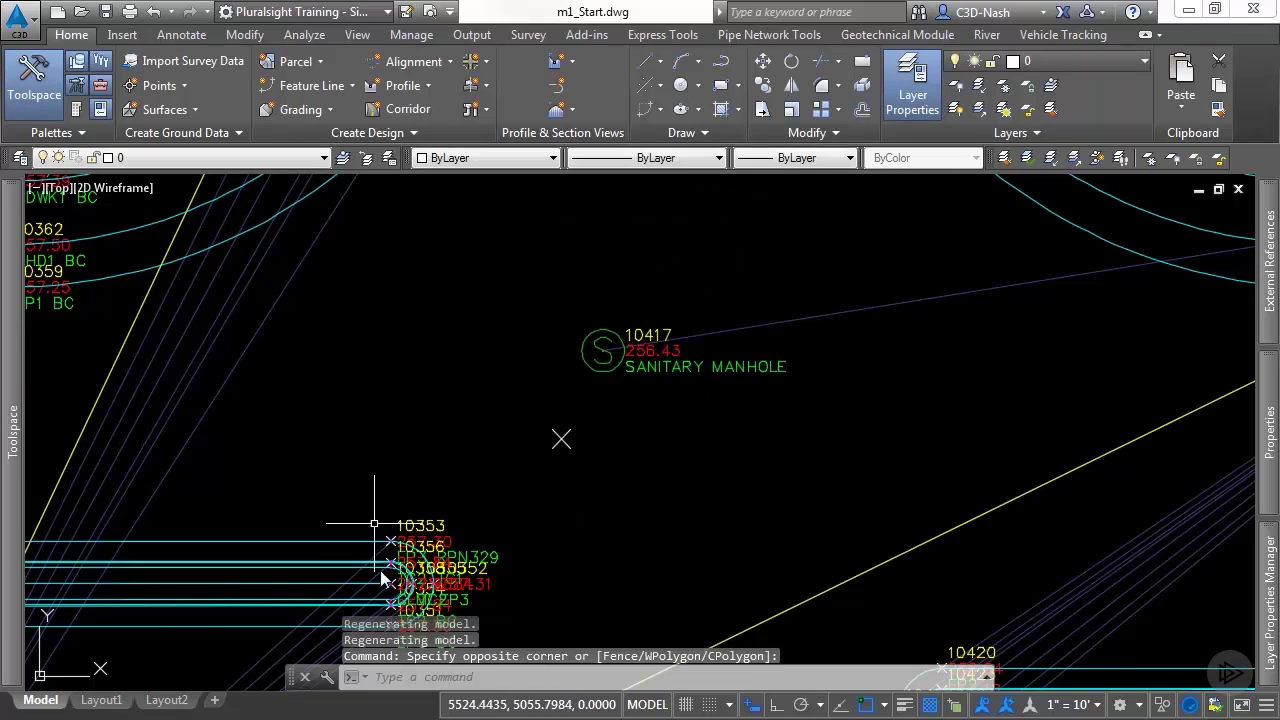
scroll(390, 545, up, 2)
Regenerate the drawing with REGENALL and reopen the Point Style dialog with PT.
text(ea)
key(Return)
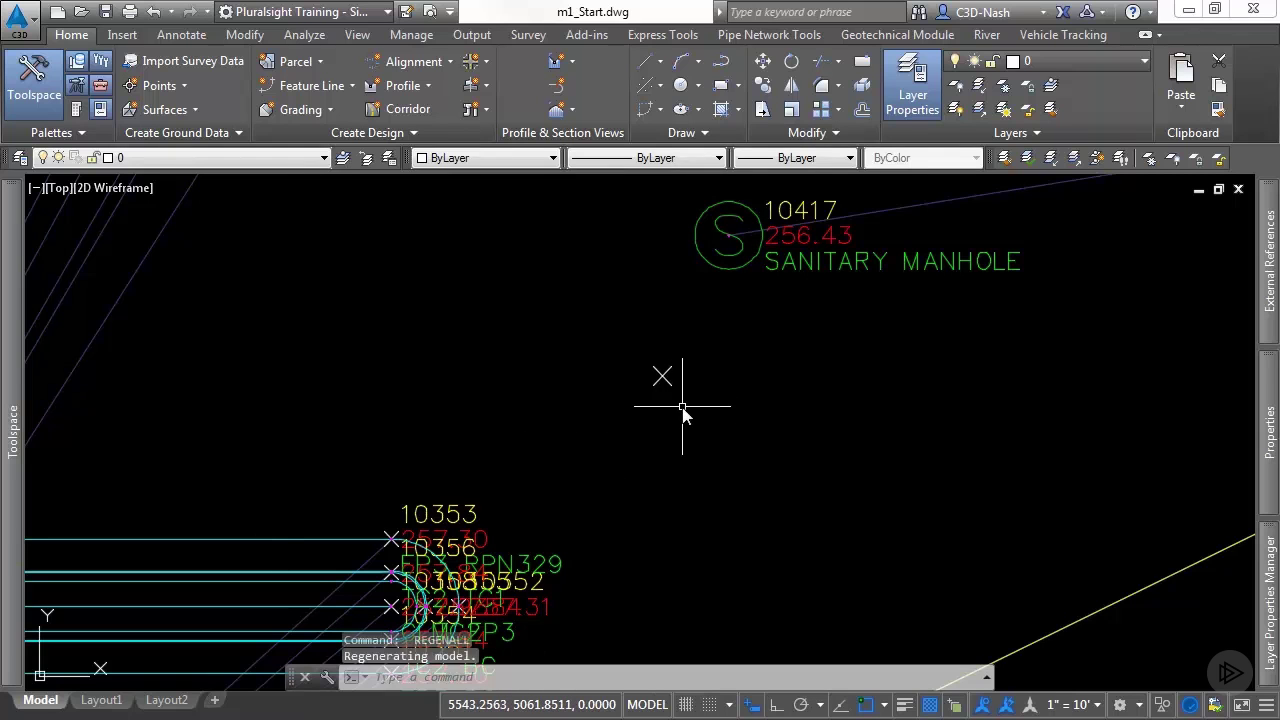
text(pt)
key(Return)
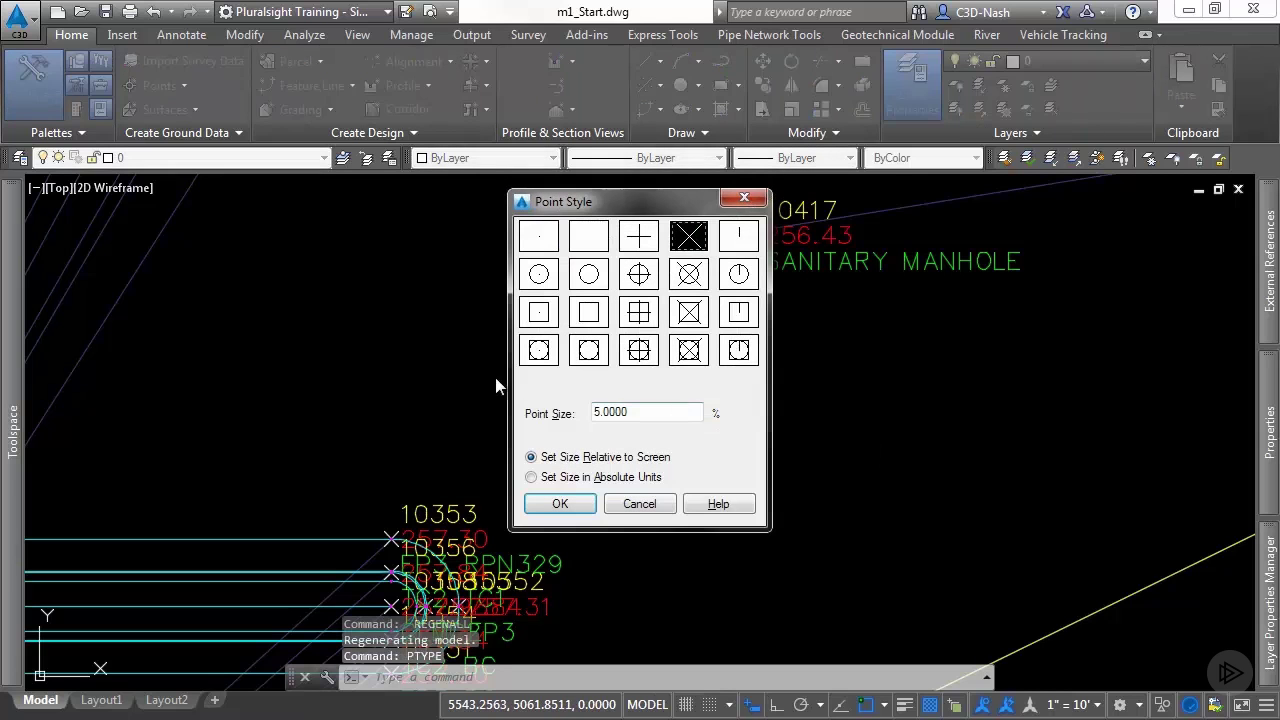
Cancel the Point Style dialog and inspect the X point's color, layer and position properties.
click(658, 505)
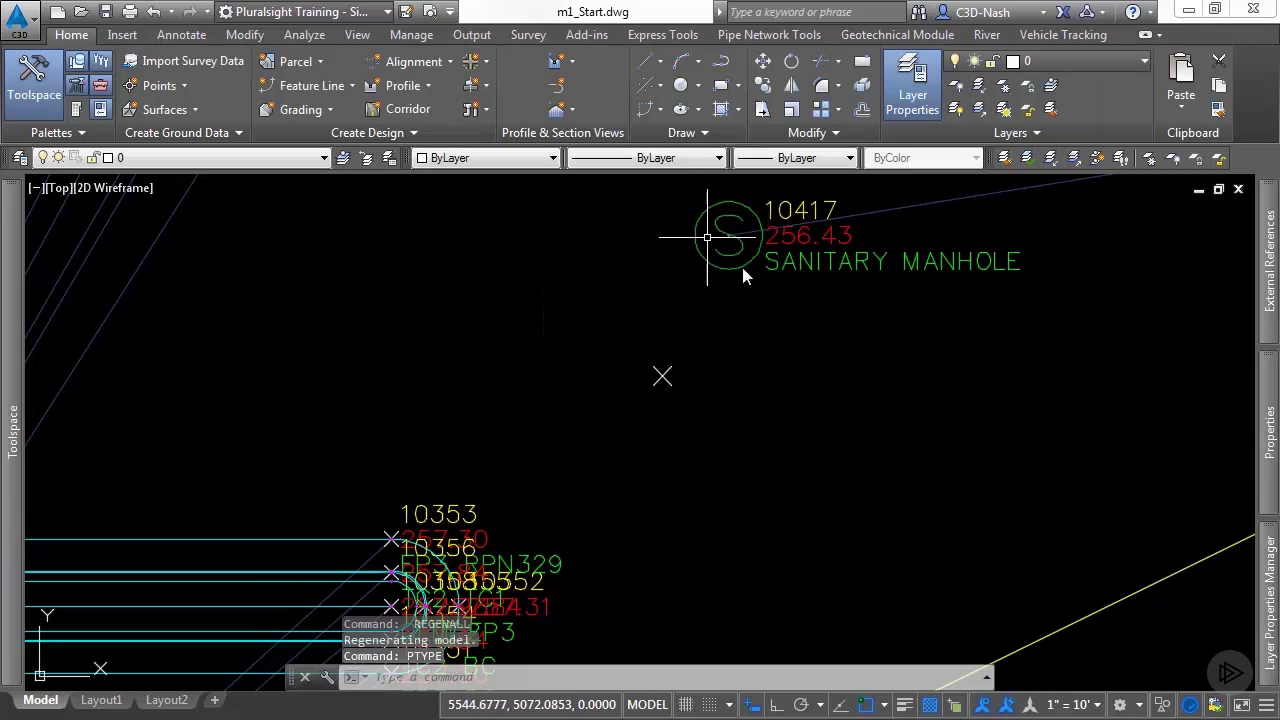
click(662, 376)
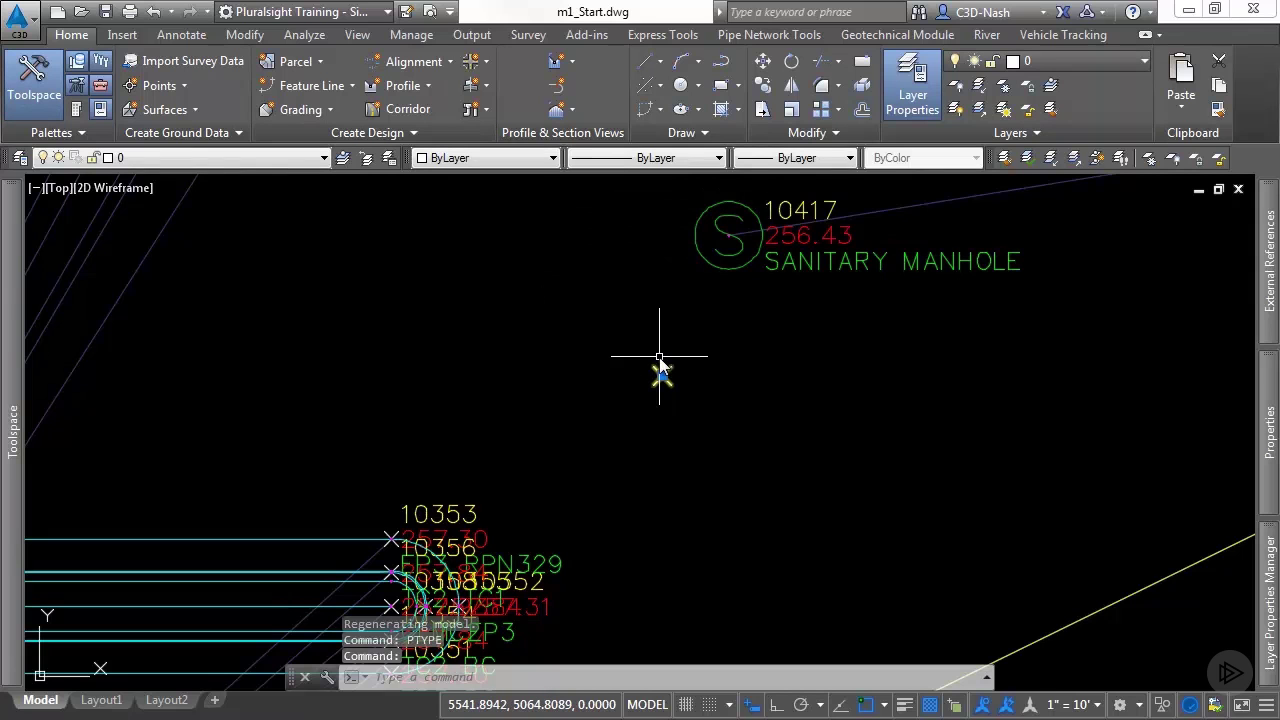
mouse_move(1268, 432)
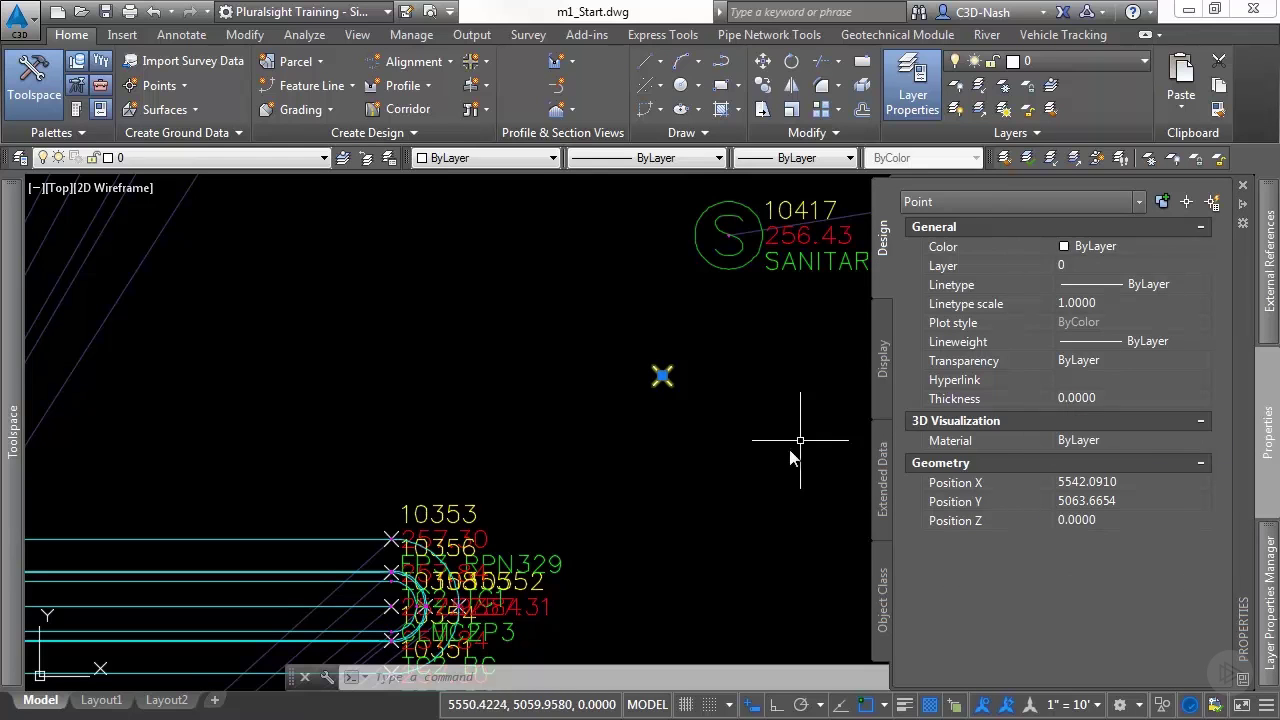
middle_drag(603, 419, 577, 423)
key(Escape)
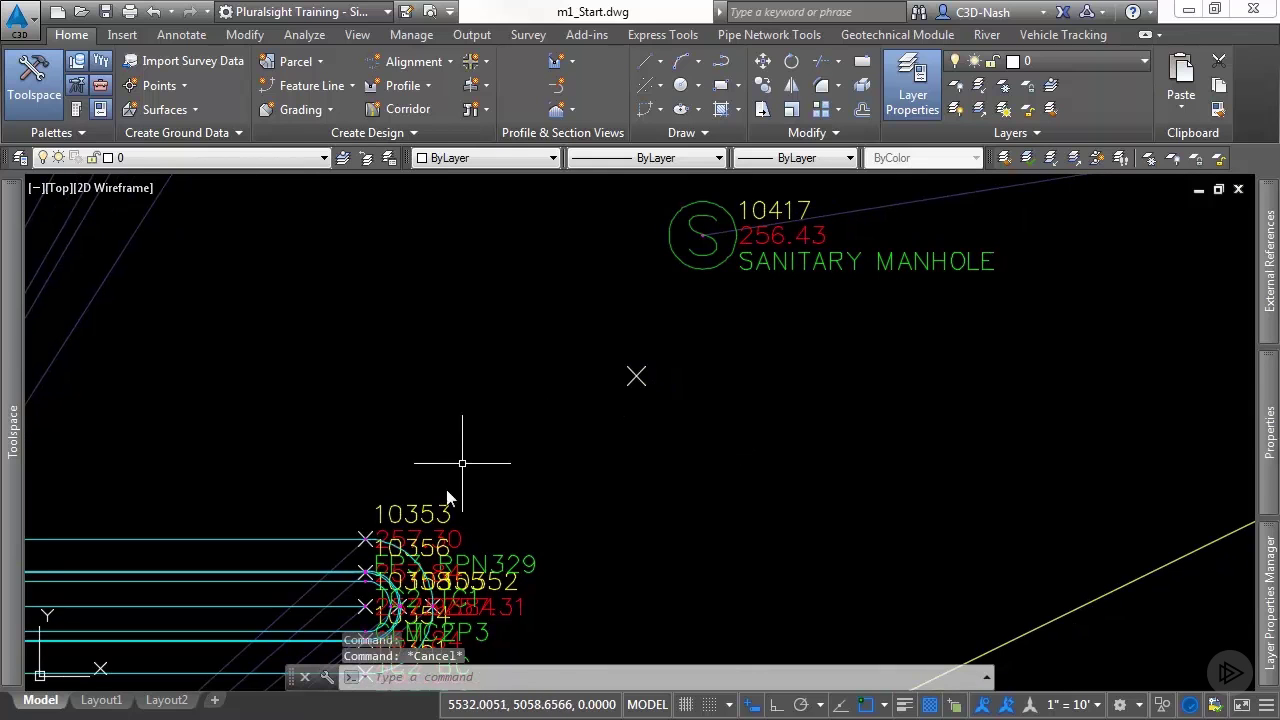
Drag COGO point 10353's label up and to the left.
click(447, 515)
click(366, 523)
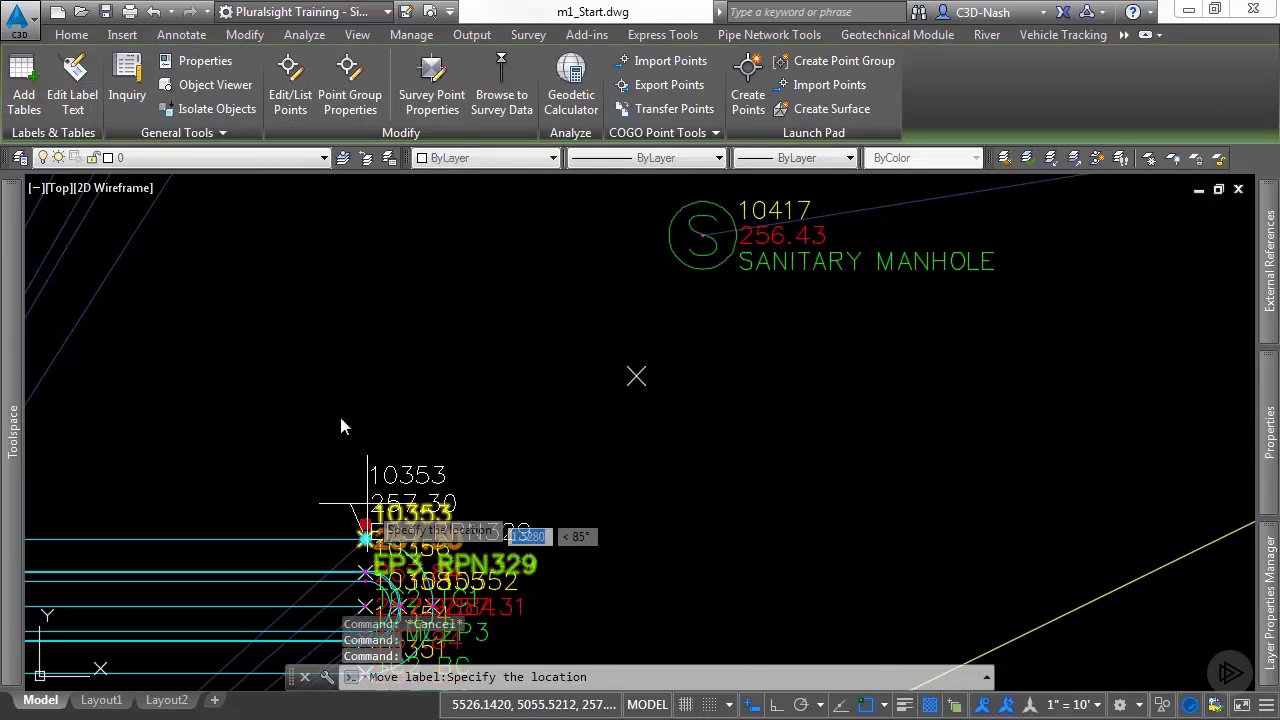
click(287, 377)
key(Escape)
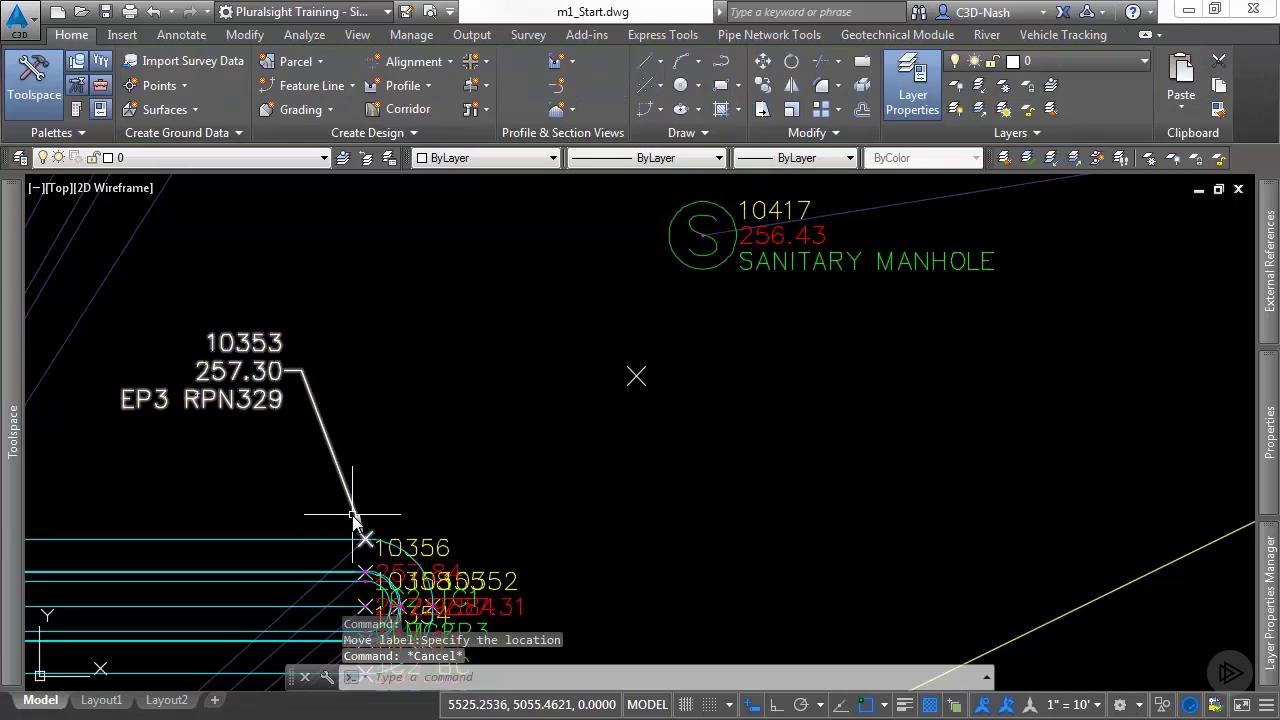
Bend the label leader via its midpoint grip, then reselect point 10353 to view its properties.
click(362, 533)
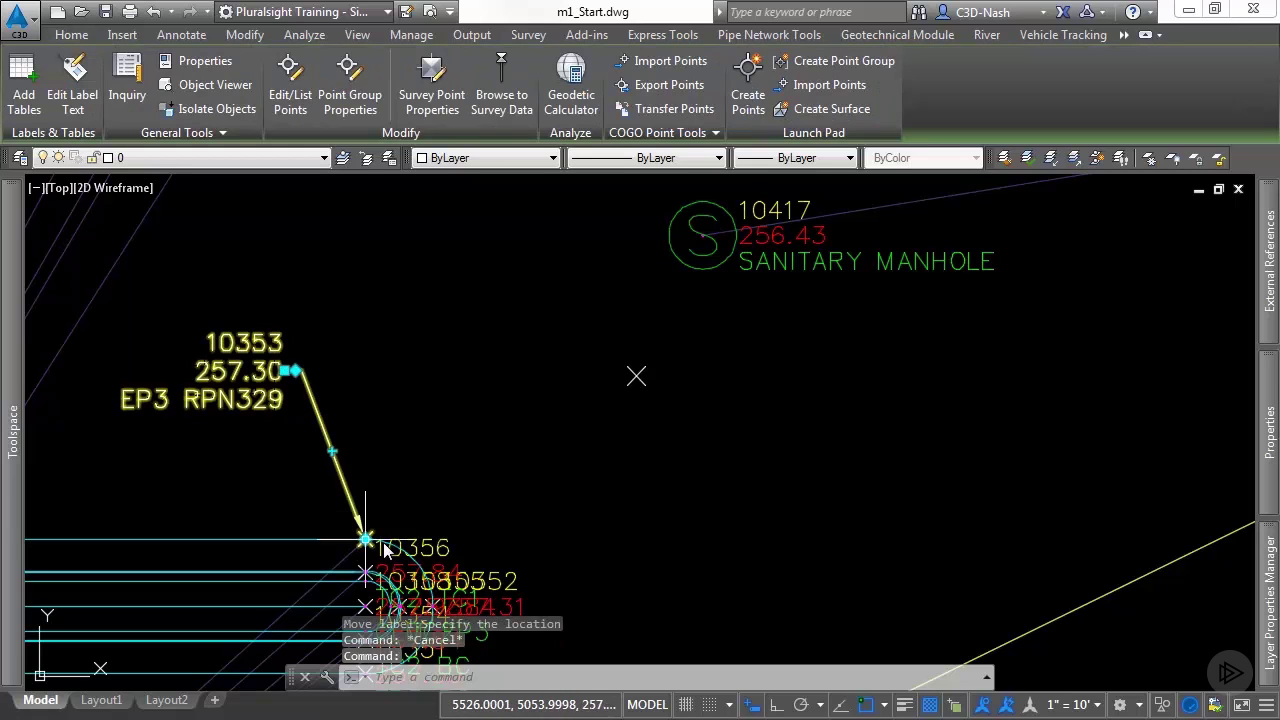
click(333, 452)
click(399, 433)
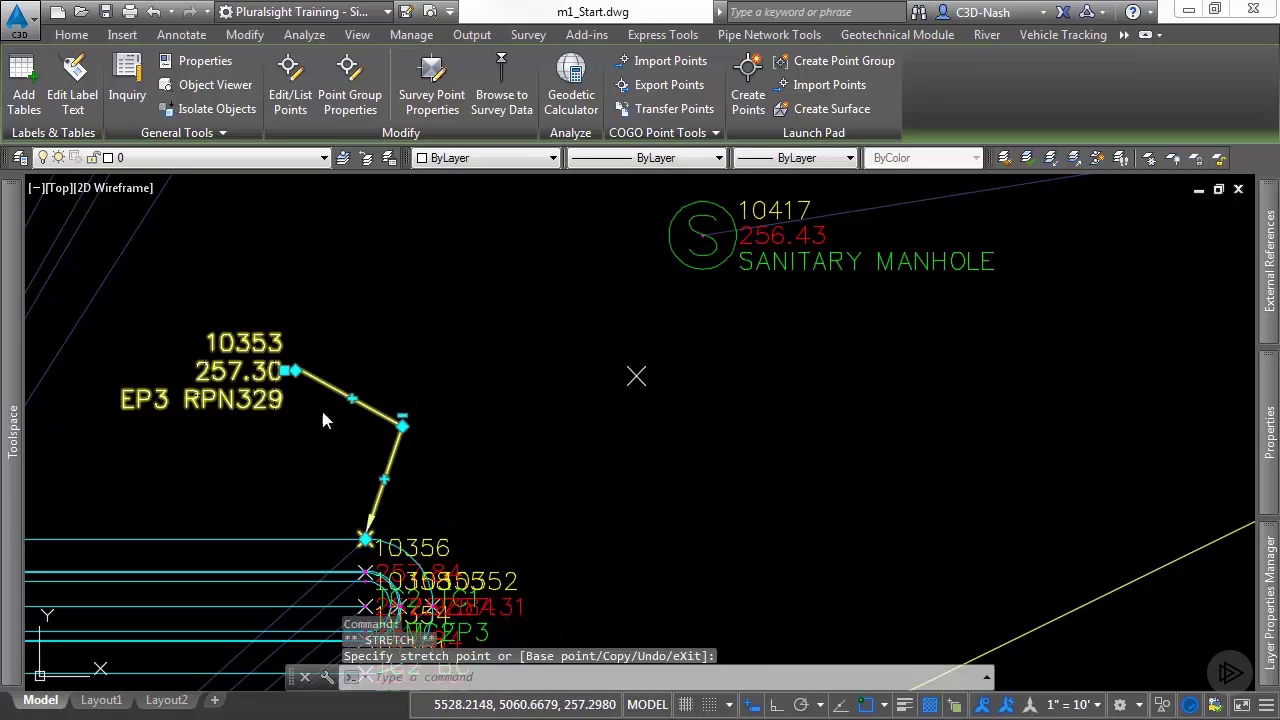
mouse_move(290, 372)
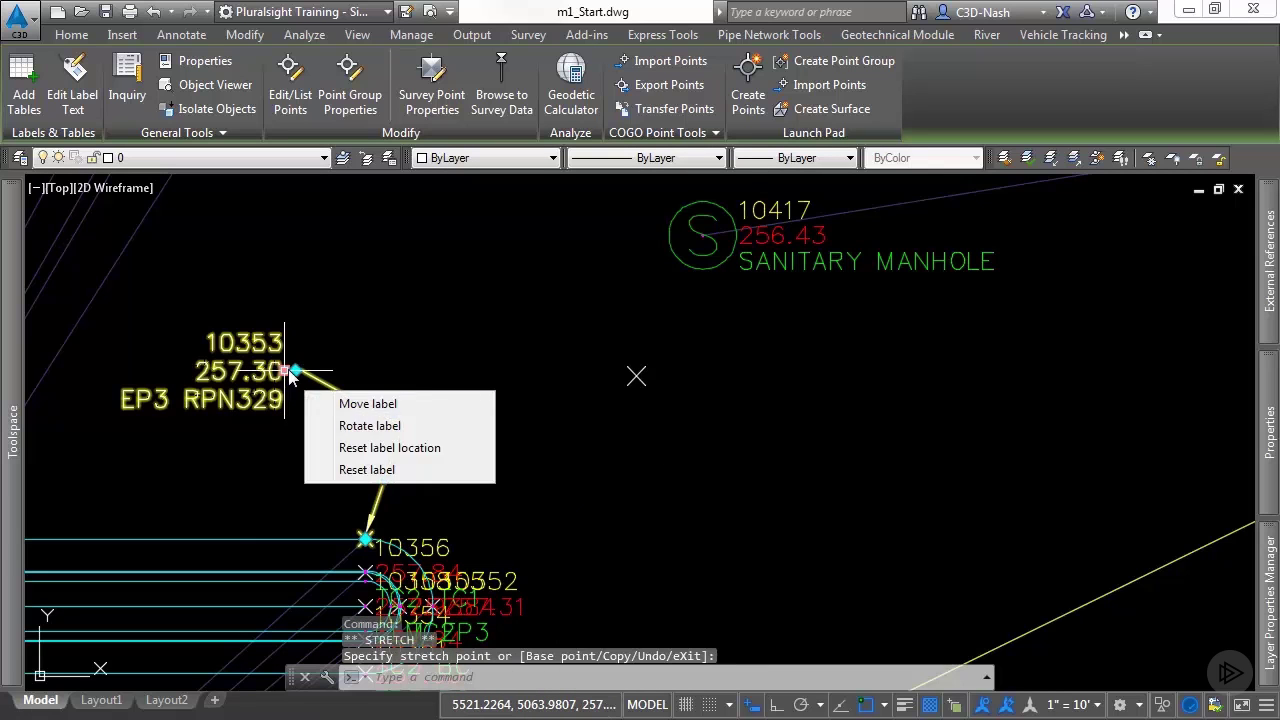
click(370, 425)
key(Escape)
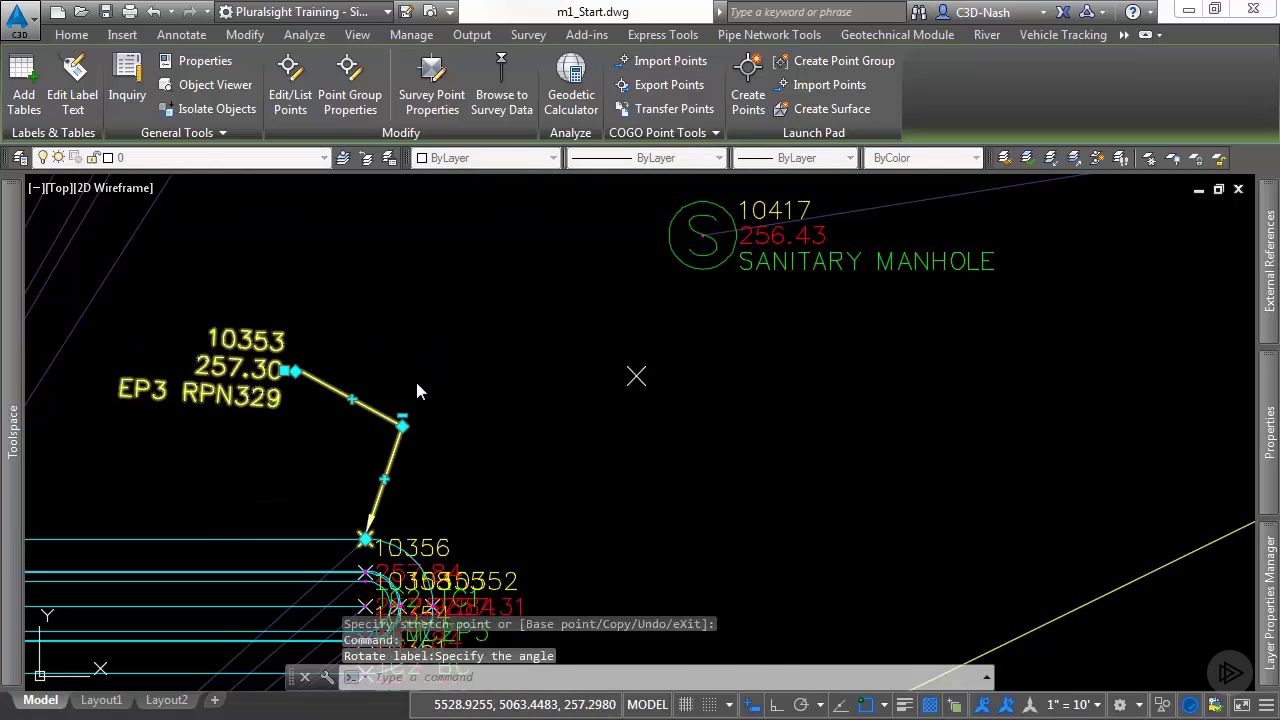
key(Escape)
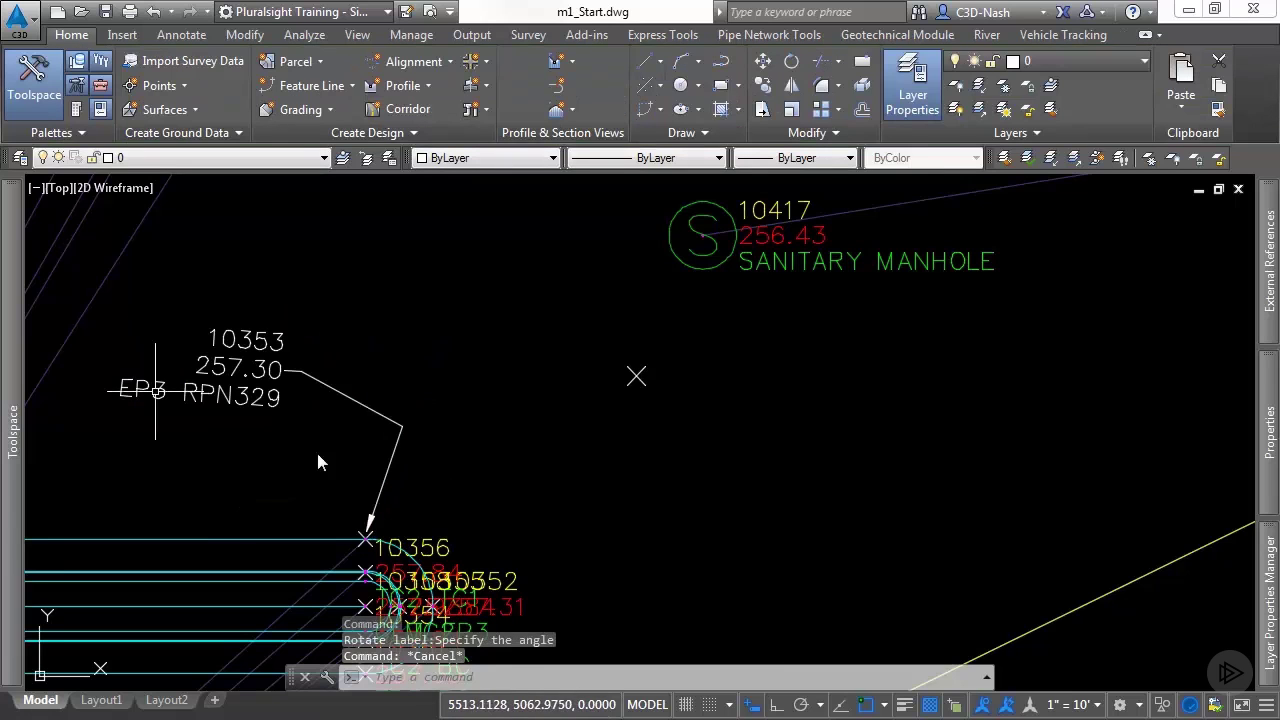
click(384, 438)
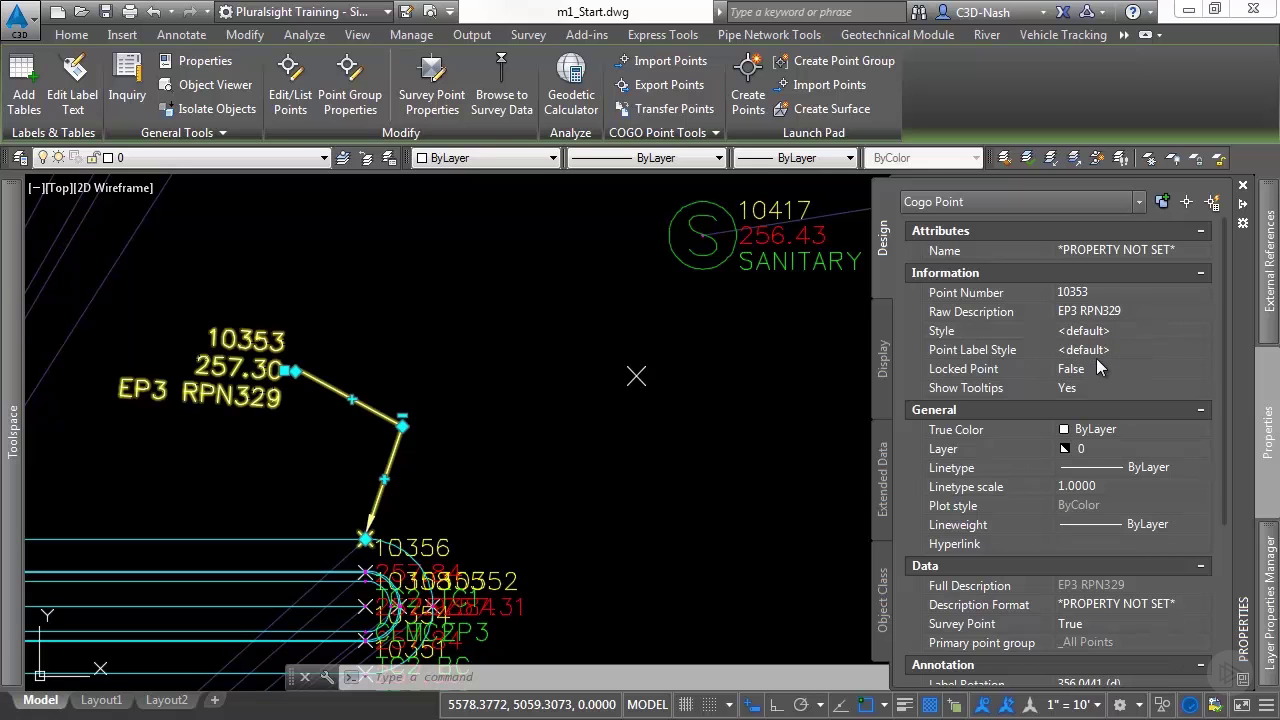
Add a second plain point to the right of the X point.
click(609, 433)
key(Escape)
key(Escape)
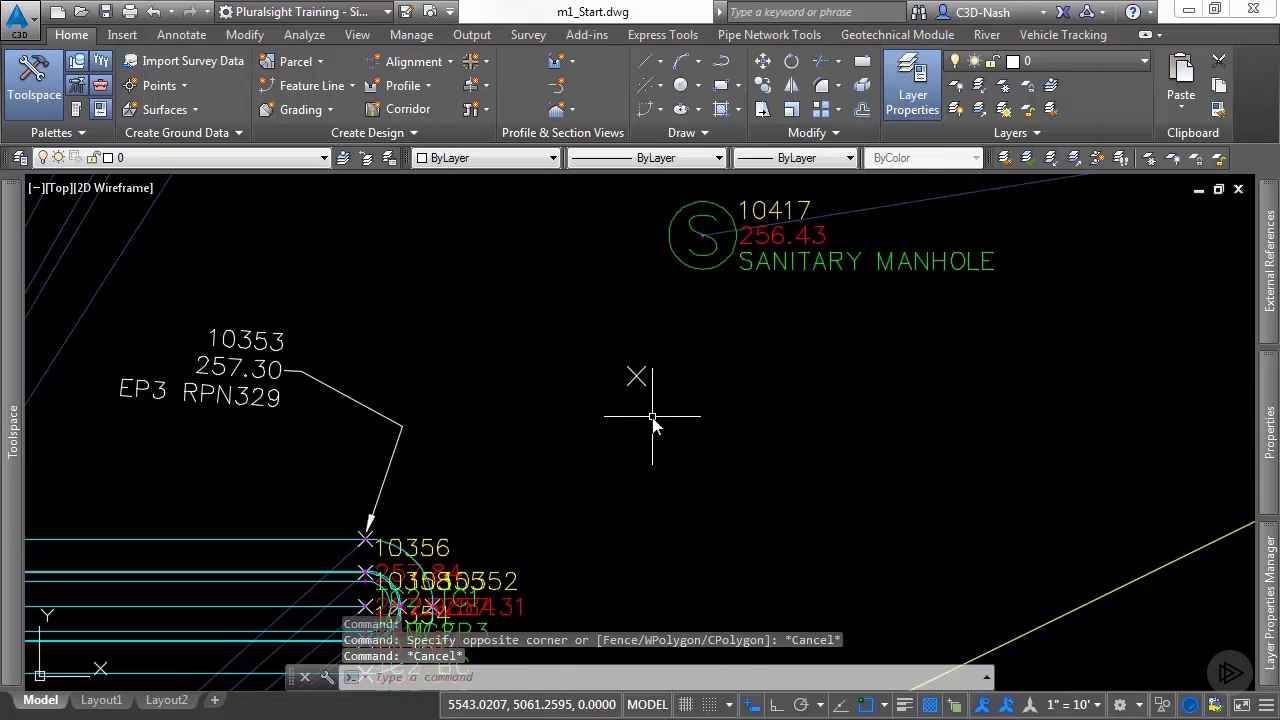
text(point)
key(Return)
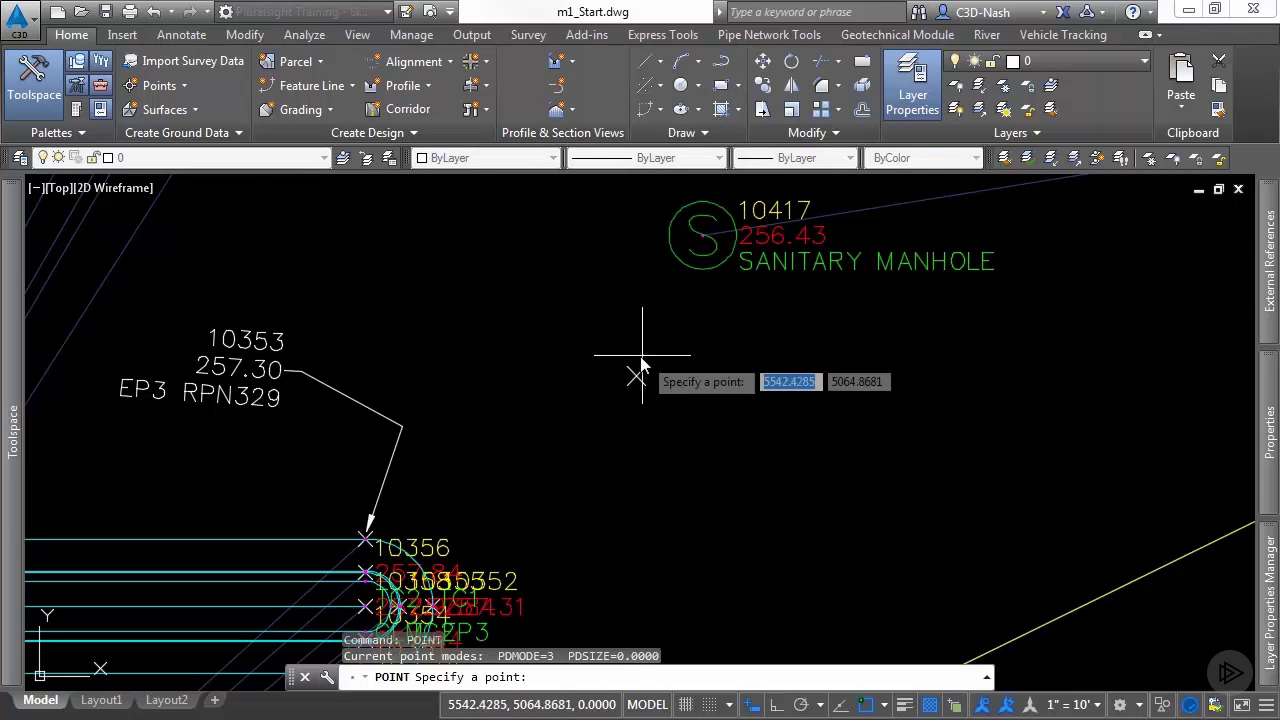
click(766, 384)
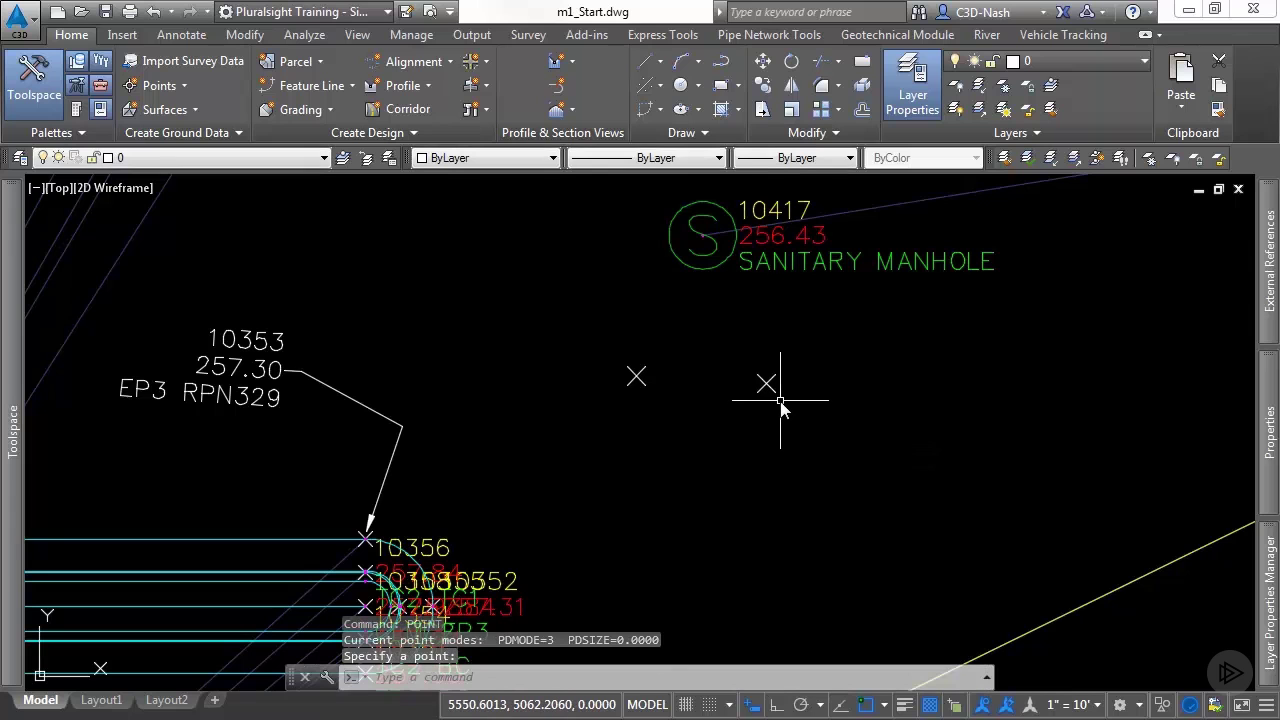
Change the point style to plus signs via PTYPE so both points display as +.
text(ptype)
key(Return)
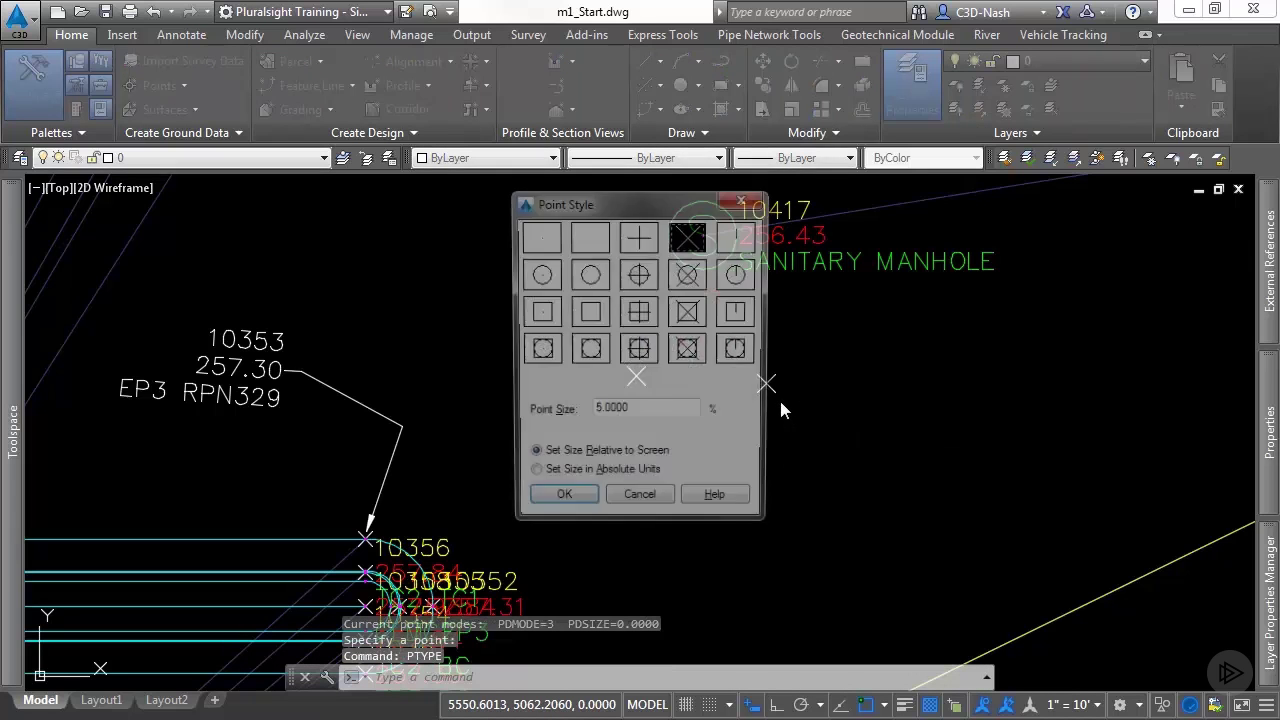
click(639, 236)
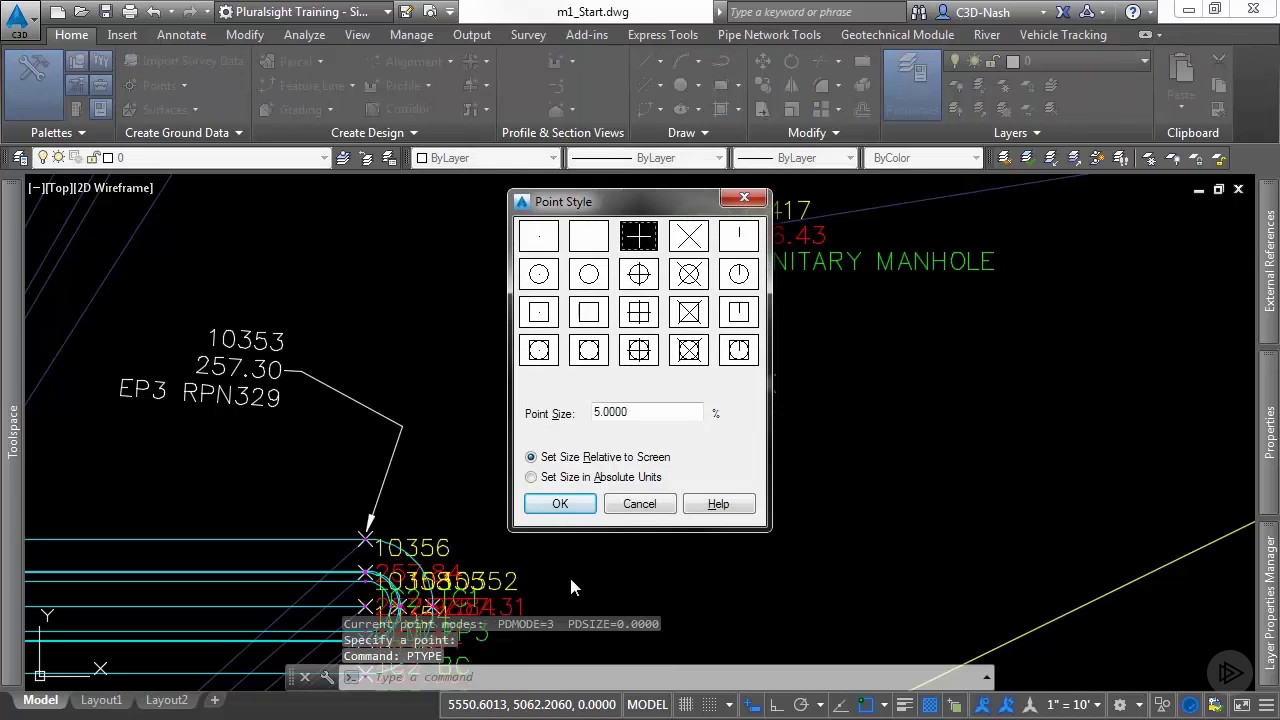
click(560, 503)
click(851, 416)
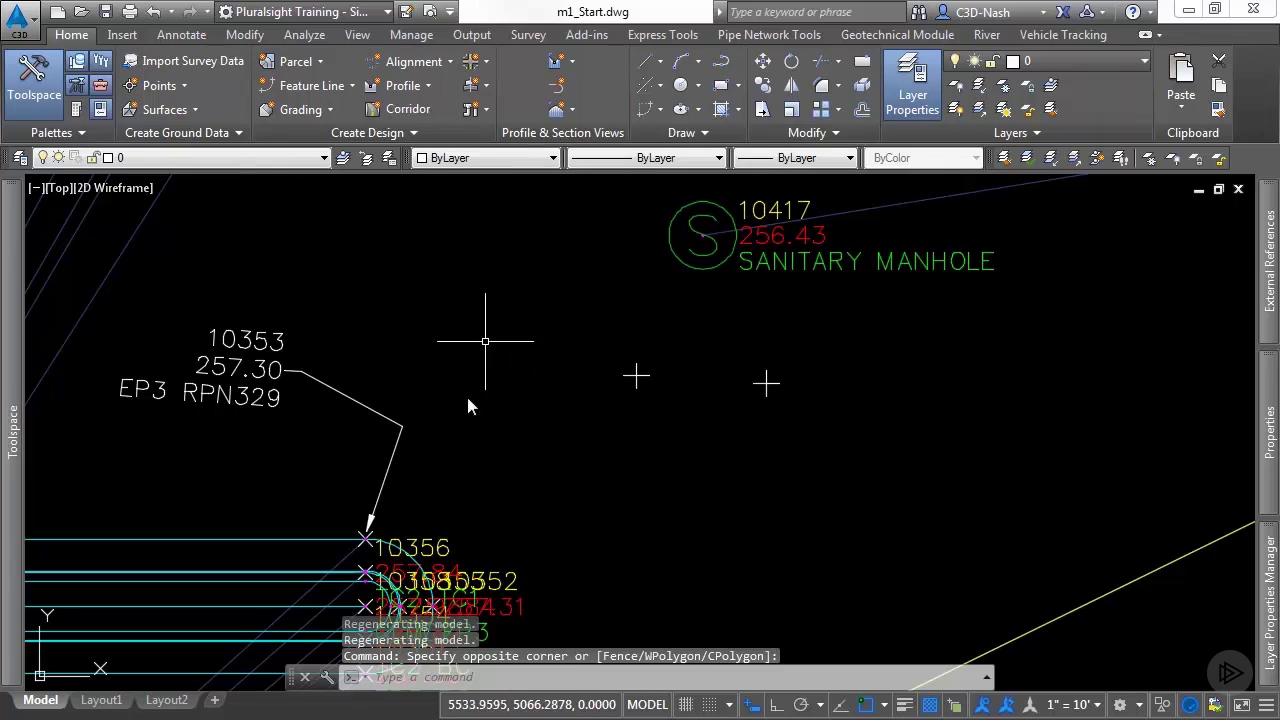